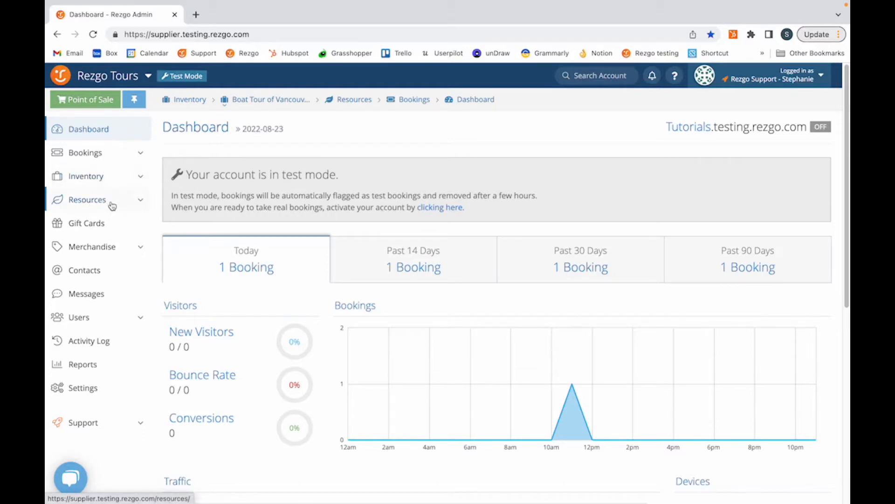
# Start a new resource and name it "Boat".
pyautogui.click(112, 205)
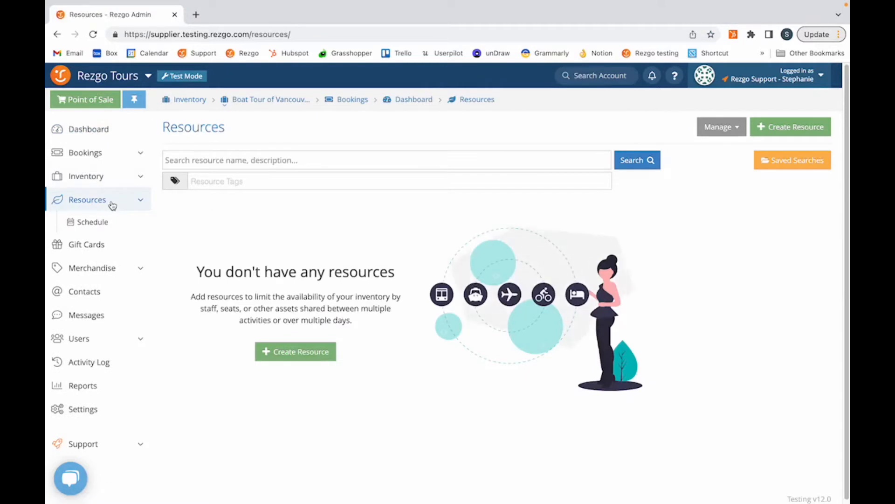
pyautogui.click(800, 130)
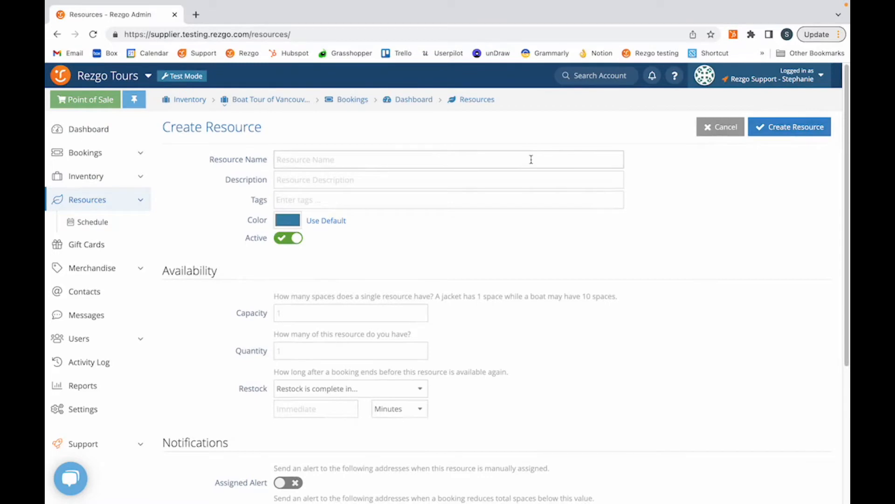
pyautogui.click(531, 159)
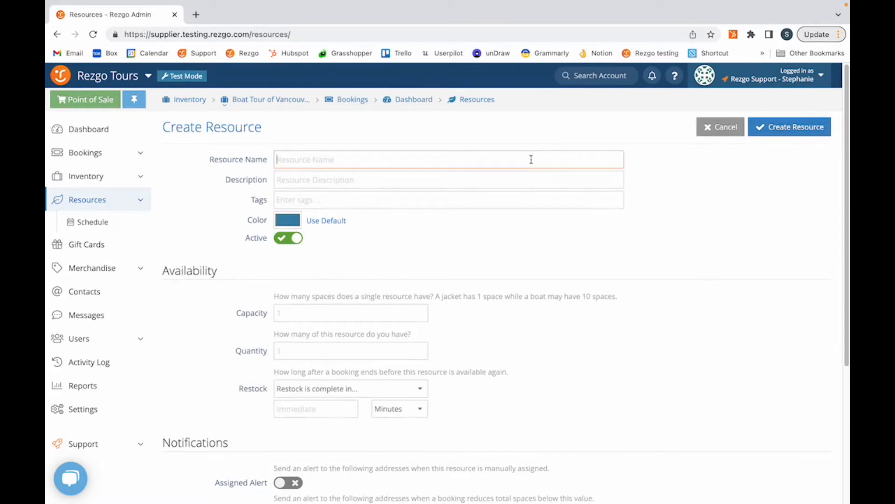
pyautogui.write('Boat')
# Enter the description "Boat x 20 Pax" and add the tag "boat" to the resource.
pyautogui.click(495, 176)
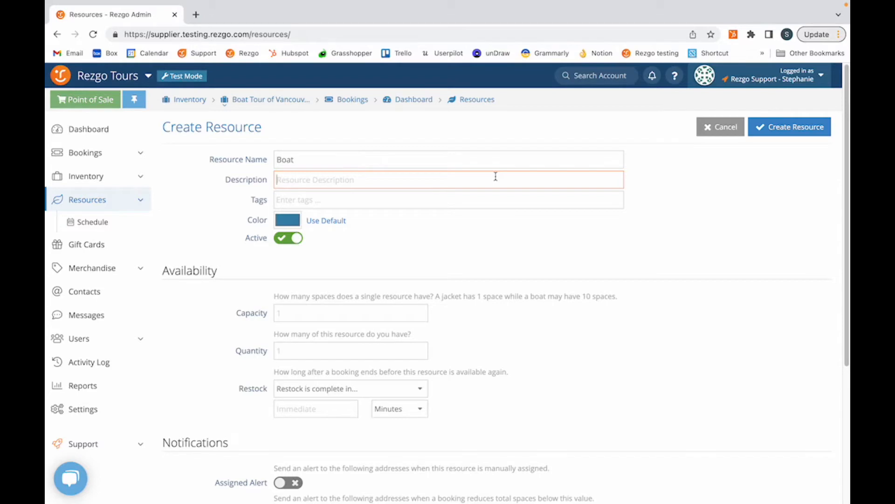
pyautogui.write('Boat x 20 Pax')
pyautogui.click(367, 204)
pyautogui.write('boat')
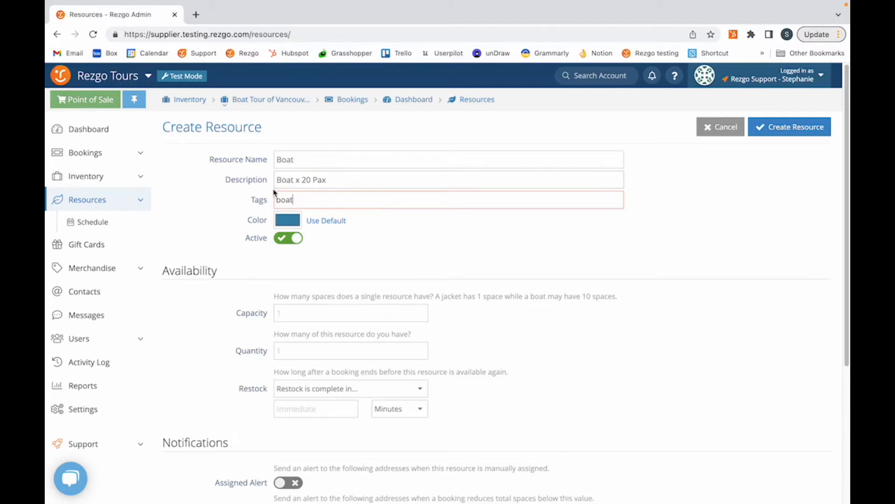
pyautogui.press('Return')
# Change the resource's color to red and keep the resource active.
pyautogui.click(256, 227)
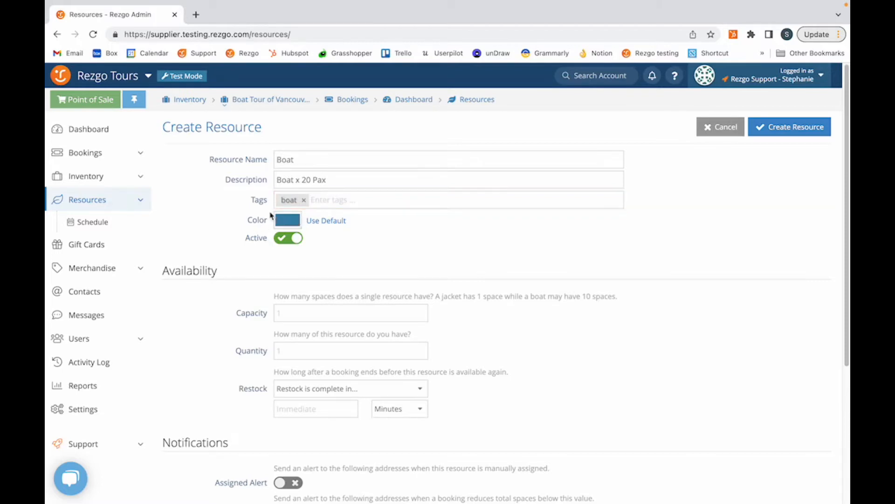
pyautogui.click(286, 225)
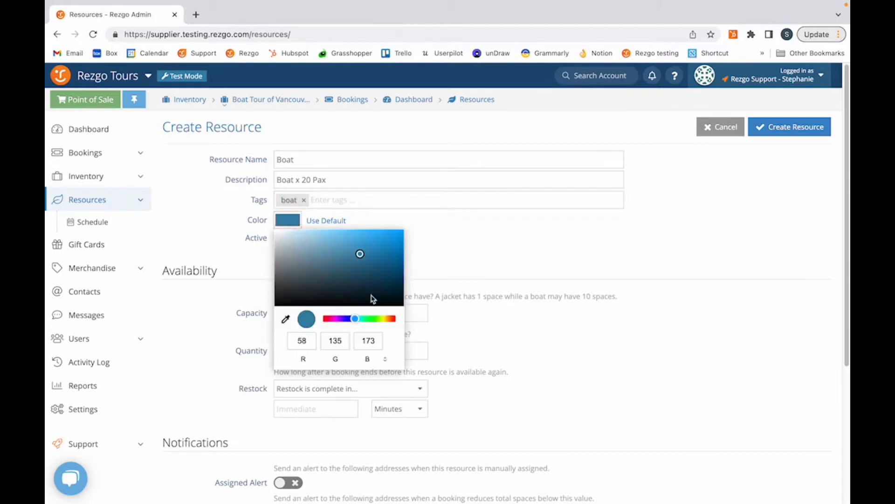
pyautogui.click(393, 319)
pyautogui.click(395, 235)
pyautogui.click(415, 237)
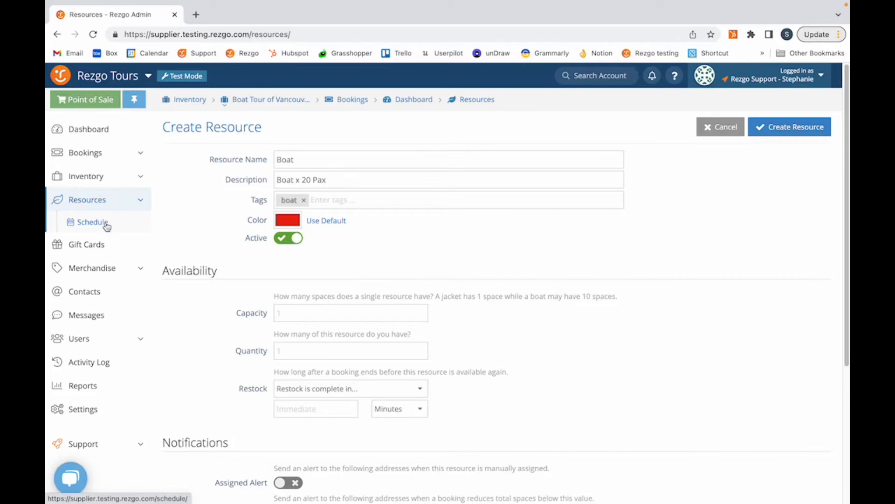
pyautogui.click(280, 242)
pyautogui.click(280, 241)
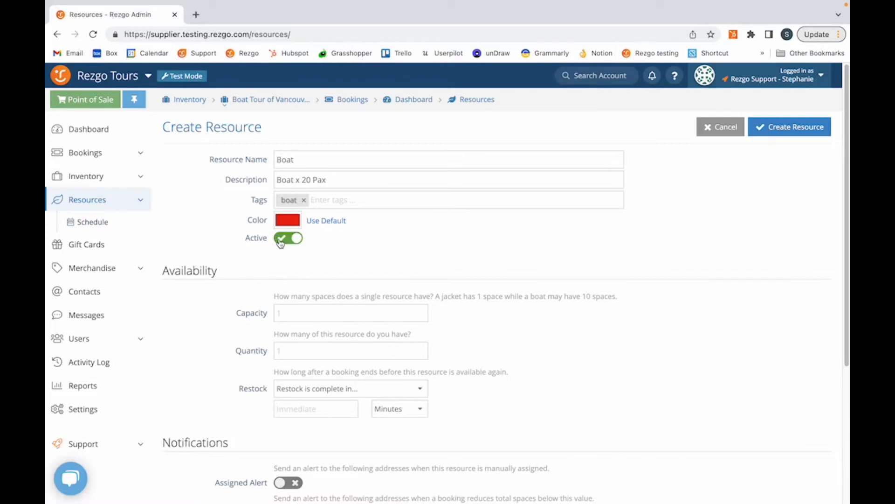
# Set the resource's quantity to 1 and its capacity to 20.
pyautogui.scroll(-1, 280, 242)
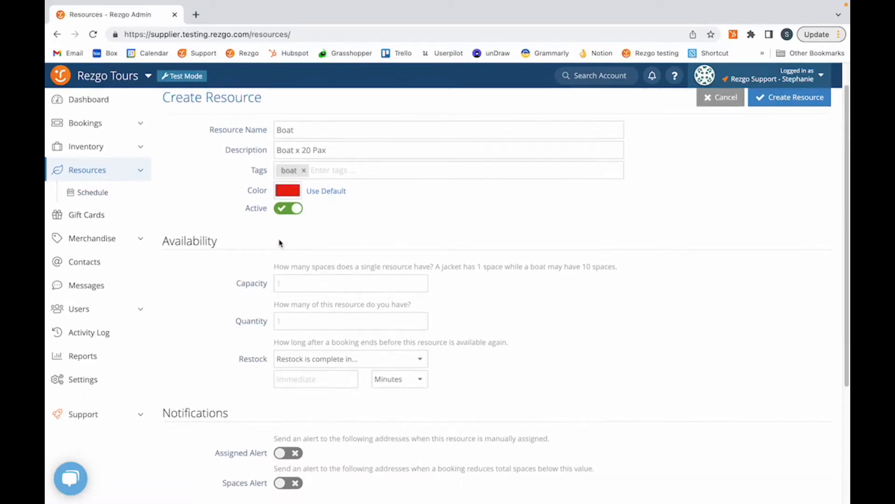
pyautogui.click(285, 326)
pyautogui.write('1')
pyautogui.click(292, 288)
pyautogui.write('20')
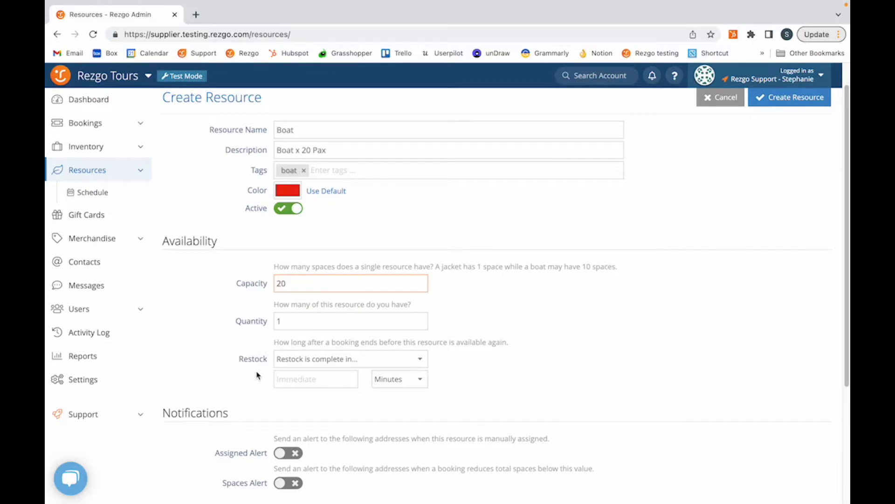
# Set the resource's restock time to 1 hour.
pyautogui.click(316, 381)
pyautogui.write('15')
pyautogui.press('BackSpace')
pyautogui.click(380, 379)
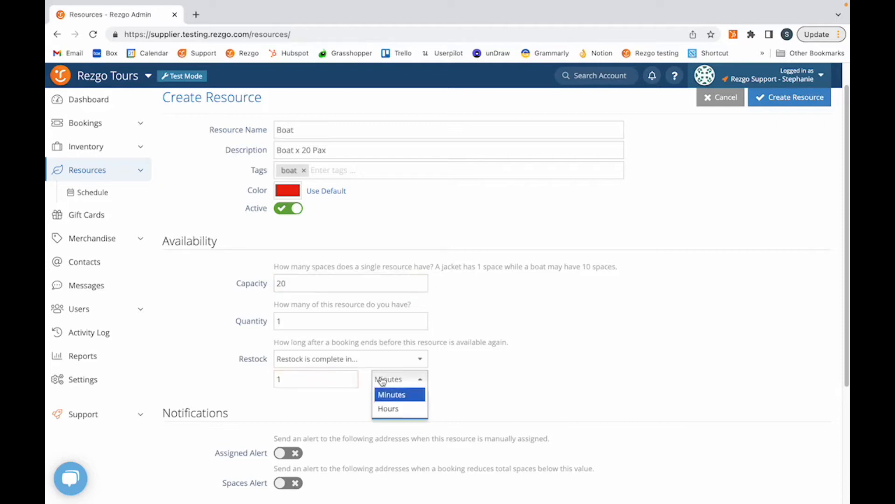
pyautogui.click(380, 409)
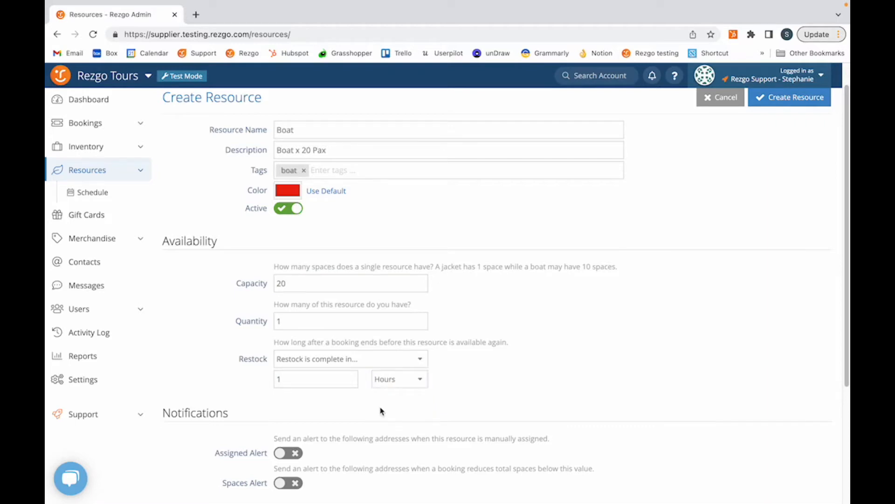
# Clear the restock amount so the resource is available again immediately.
pyautogui.click(315, 379)
pyautogui.press('BackSpace')
pyautogui.click(540, 372)
# Enable the assigned alert and the spaces alert, with the spaces threshold at or below 2.
pyautogui.scroll(-2, 541, 375)
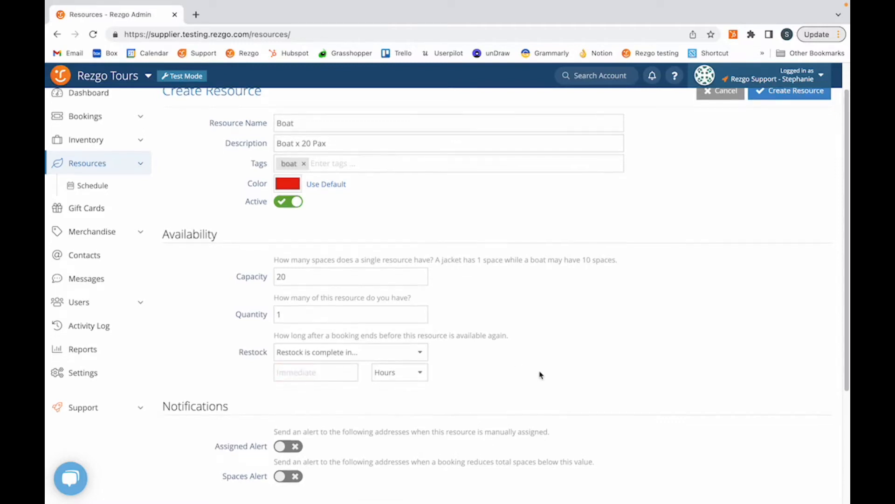
pyautogui.scroll(-5, 541, 374)
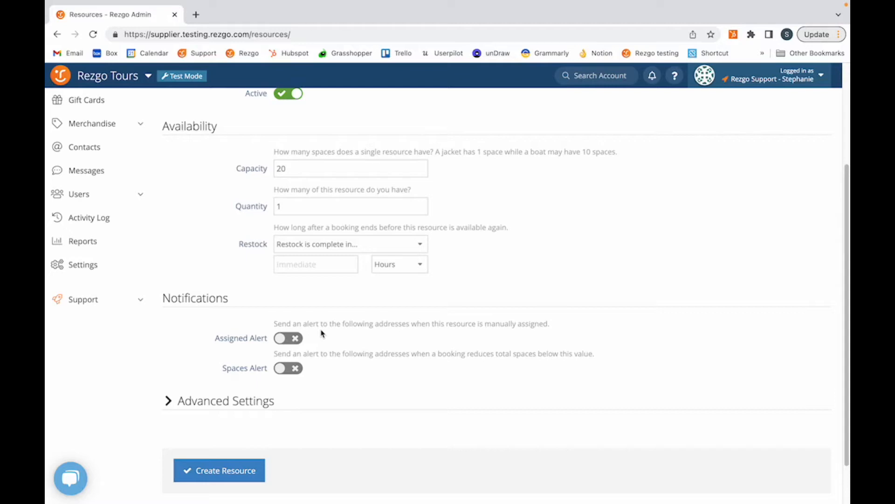
pyautogui.click(291, 339)
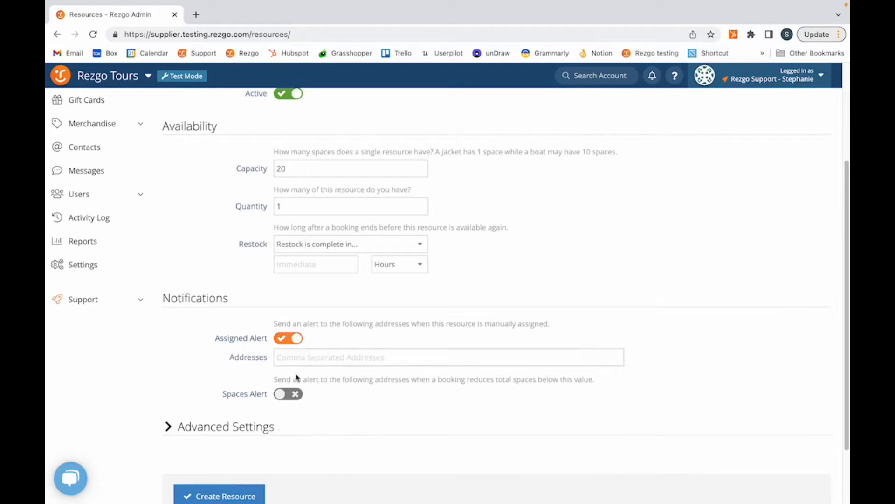
pyautogui.click(286, 394)
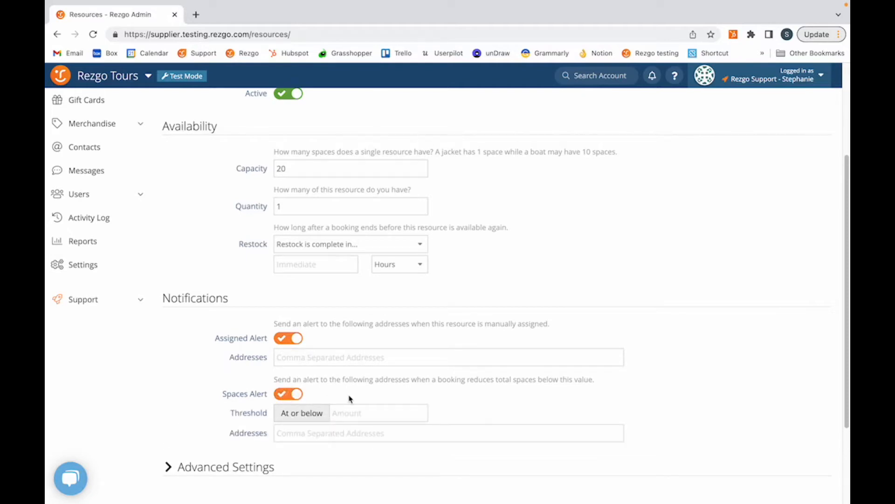
pyautogui.click(348, 412)
pyautogui.write('2')
# Try switching the advanced settings Shared by Groups, Shared by Inventory and Shared Duration, returning each to its original state.
pyautogui.scroll(-3, 294, 394)
pyautogui.click(295, 373)
pyautogui.scroll(-1, 296, 379)
pyautogui.scroll(-3, 296, 379)
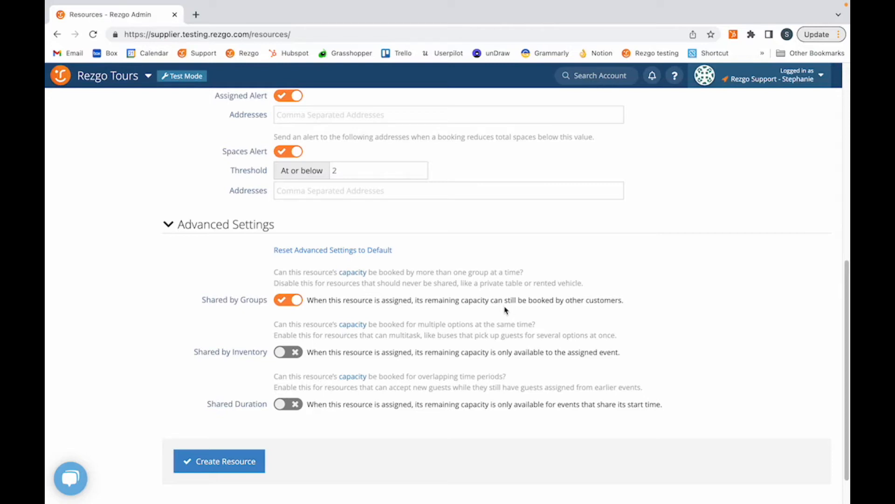
pyautogui.click(288, 302)
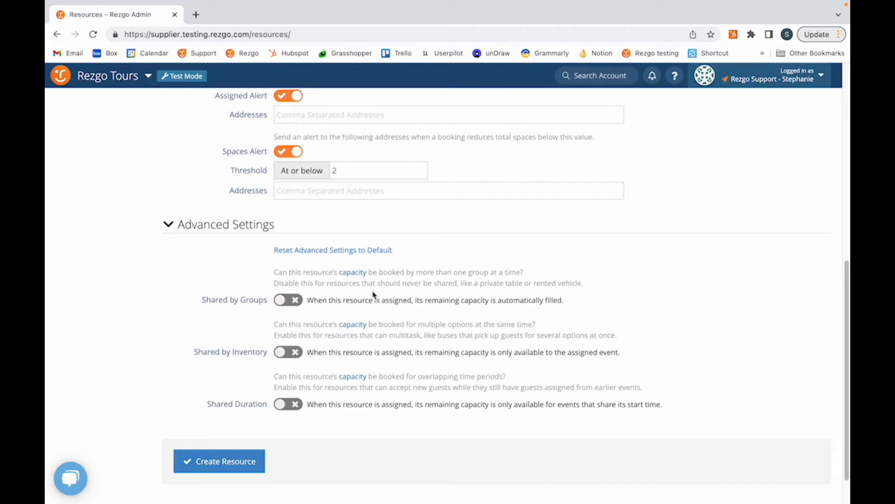
pyautogui.click(293, 301)
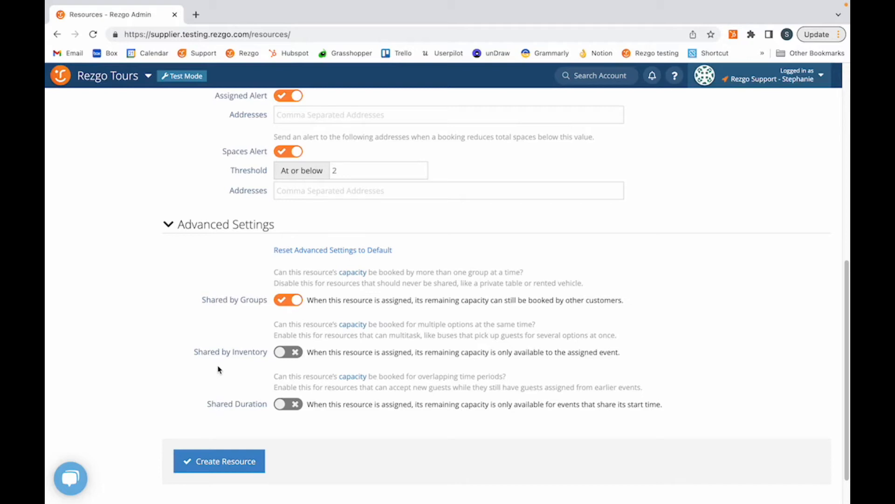
pyautogui.click(282, 354)
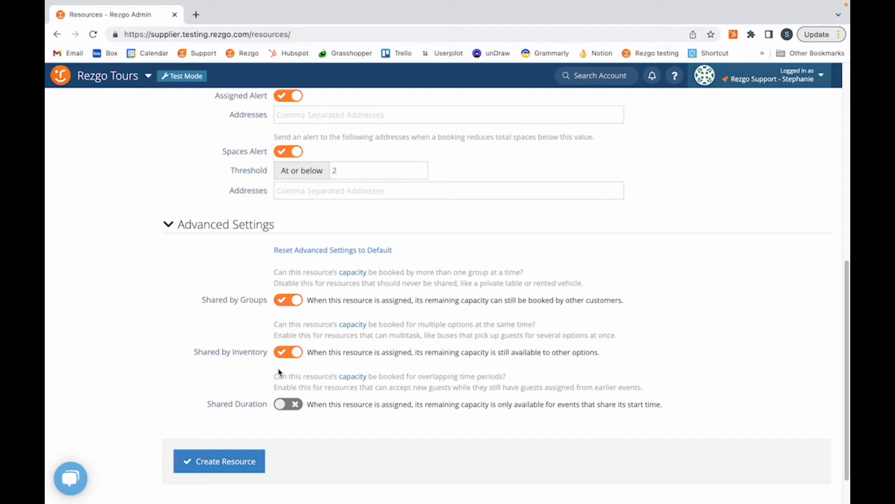
pyautogui.click(292, 356)
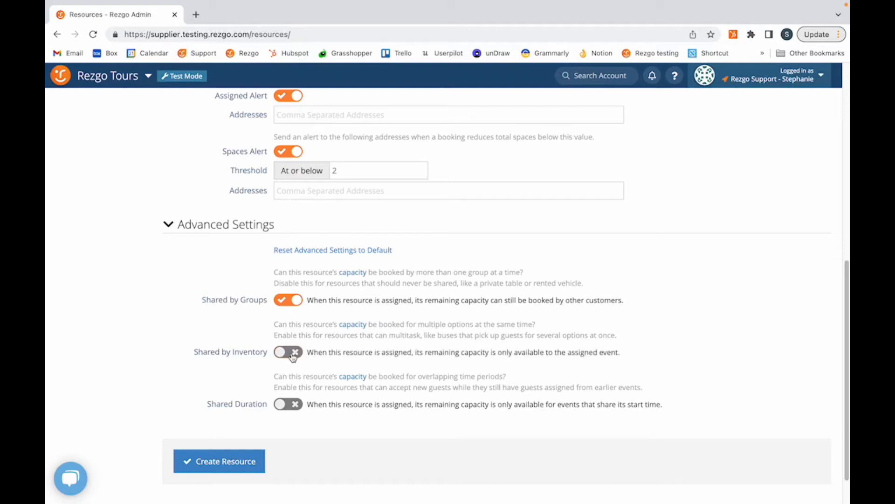
pyautogui.click(278, 404)
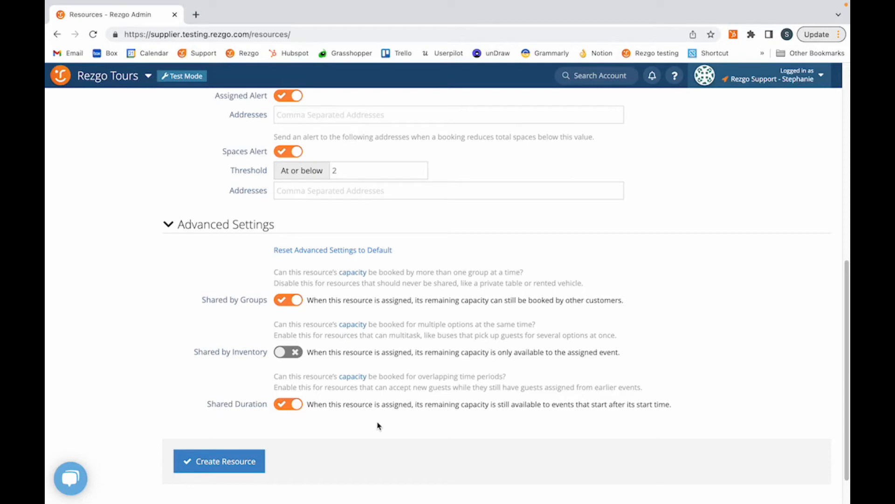
pyautogui.click(297, 405)
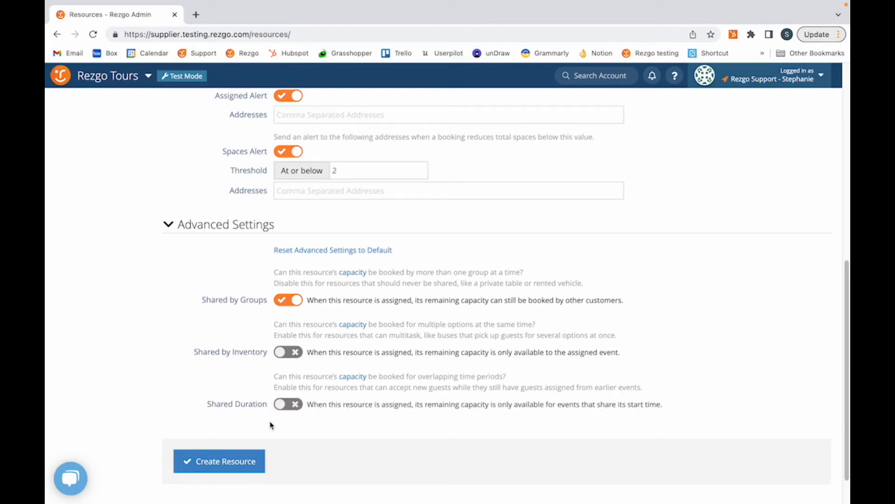
# Create the Boat resource and view its details.
pyautogui.click(239, 462)
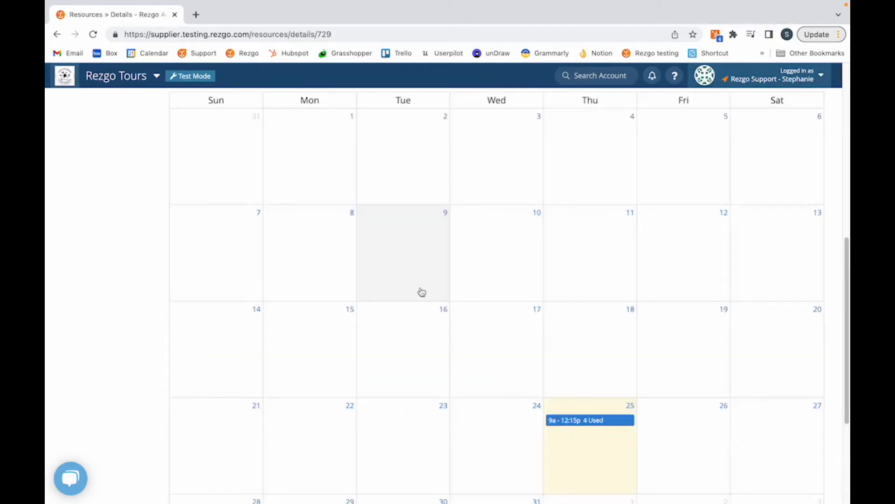
pyautogui.scroll(8, 422, 292)
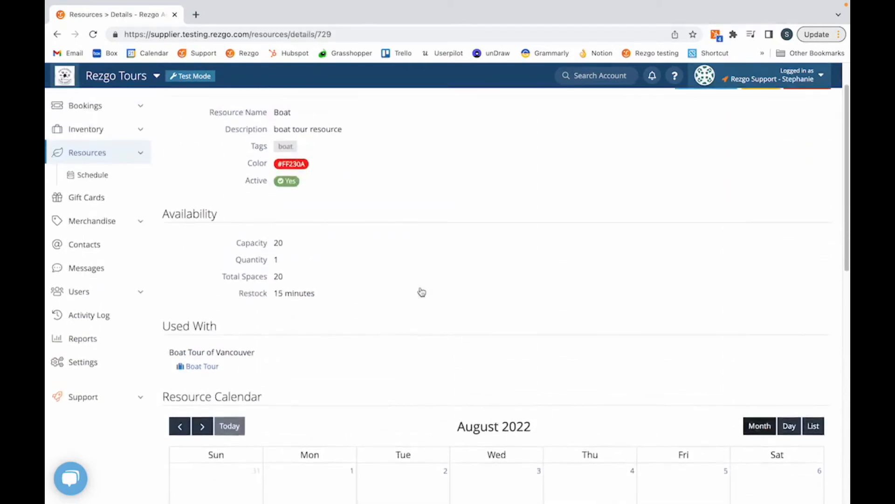
# Open the Boat Tour option under Boat Tour of Vancouver in the inventory for editing.
pyautogui.click(112, 181)
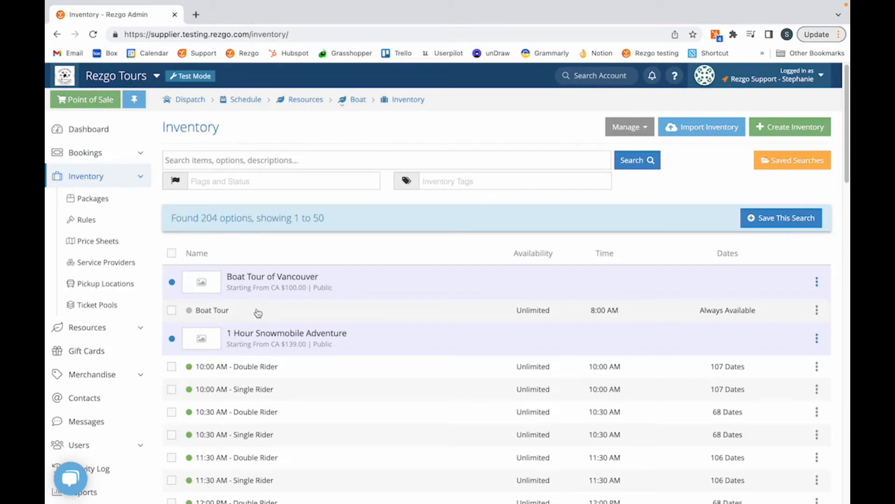
pyautogui.click(258, 312)
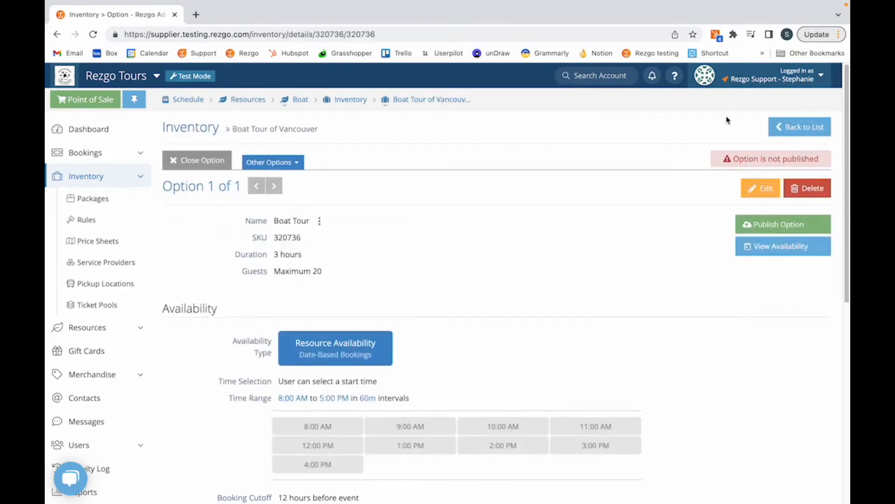
pyautogui.click(748, 189)
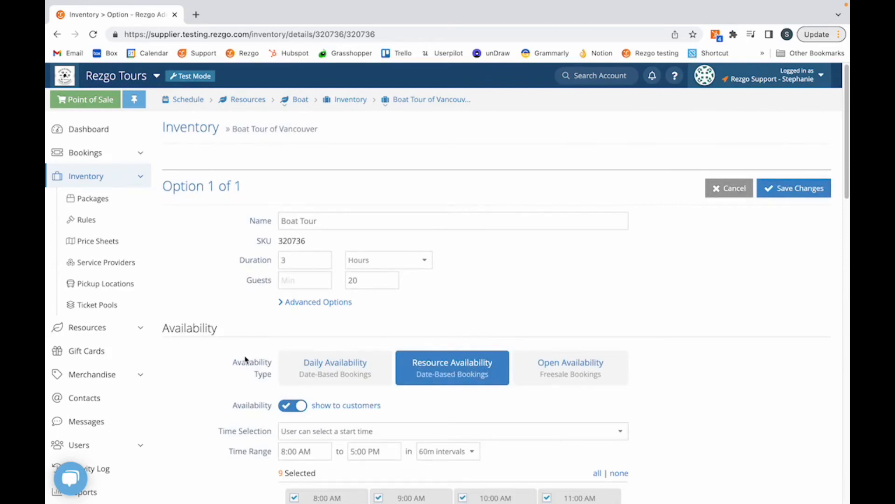
# Attach all resources tagged "boat" to the Boat Tour option and save the changes.
pyautogui.scroll(-1, 566, 381)
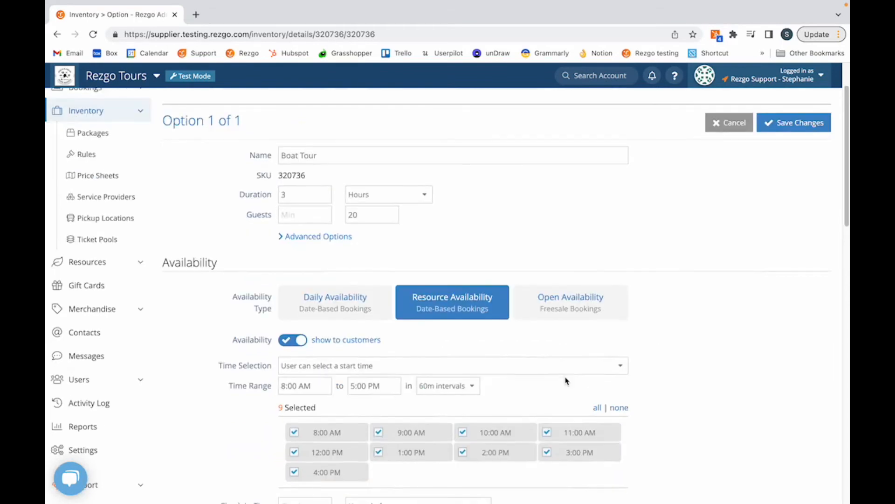
pyautogui.scroll(-4, 566, 381)
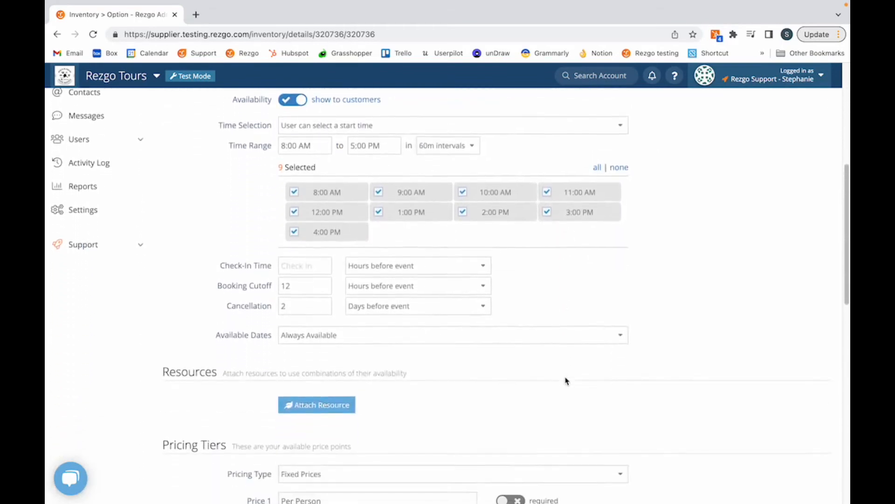
pyautogui.click(325, 399)
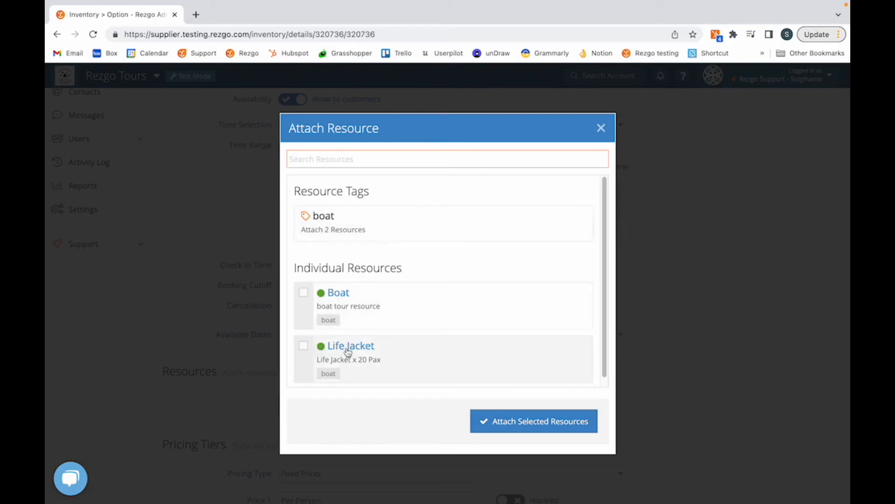
pyautogui.click(321, 232)
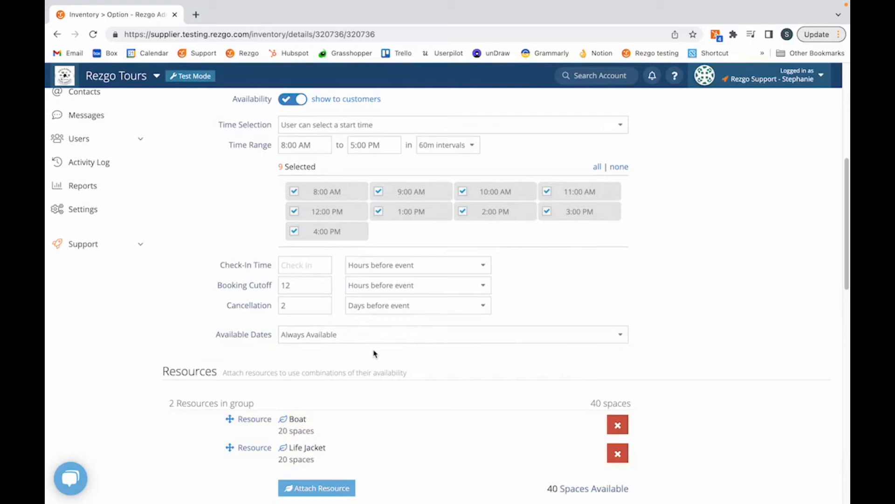
pyautogui.scroll(6, 374, 352)
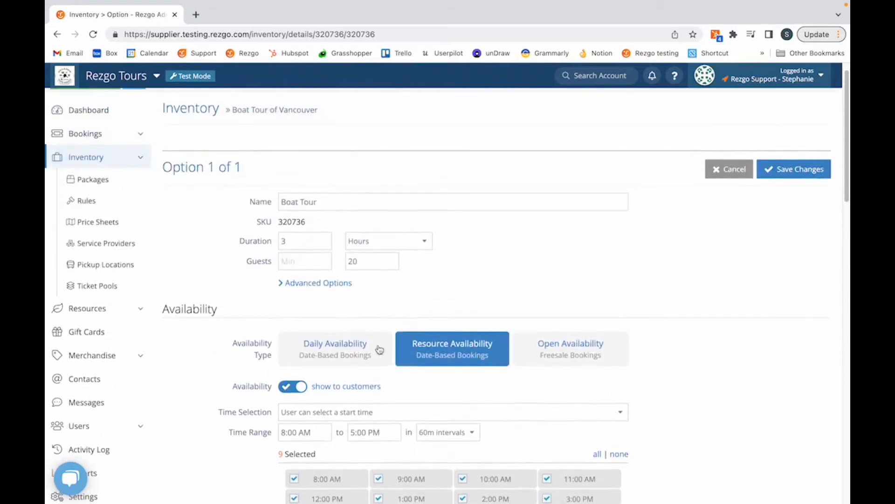
pyautogui.click(783, 183)
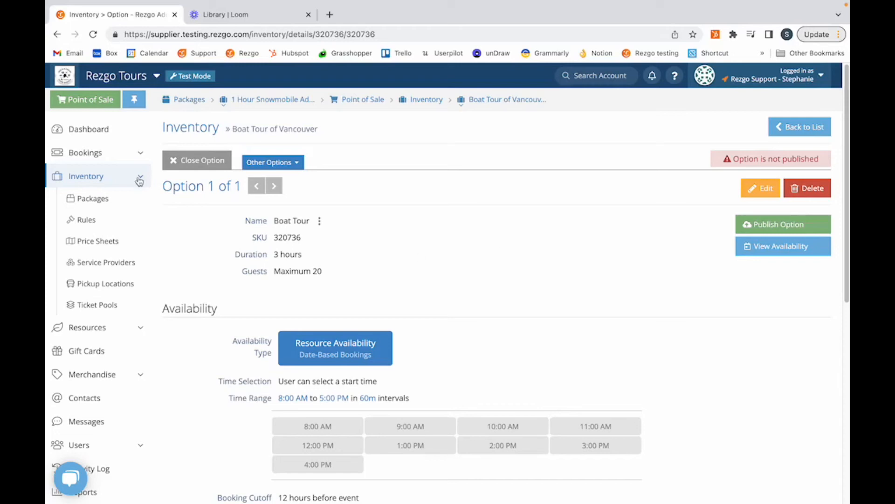
# Check the bookings list, then open the Boat Tour in the point of sale to examine its time slot availability for 2022-08-25.
pyautogui.click(98, 155)
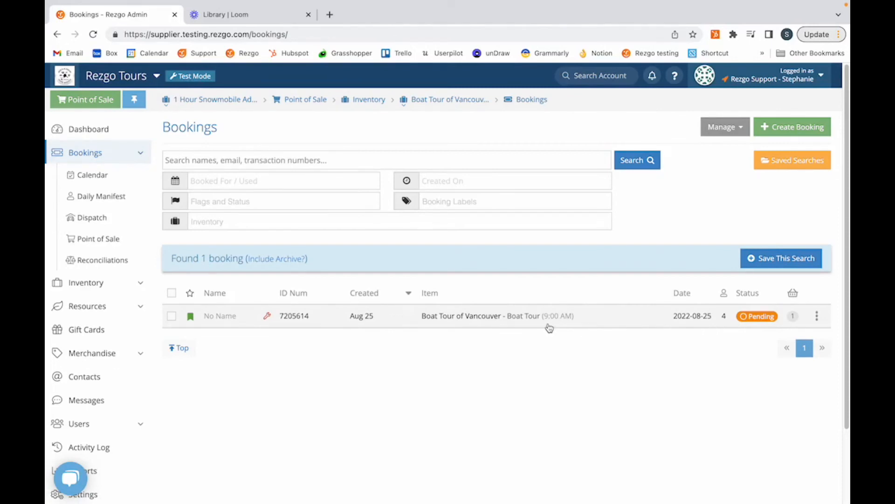
pyautogui.click(115, 105)
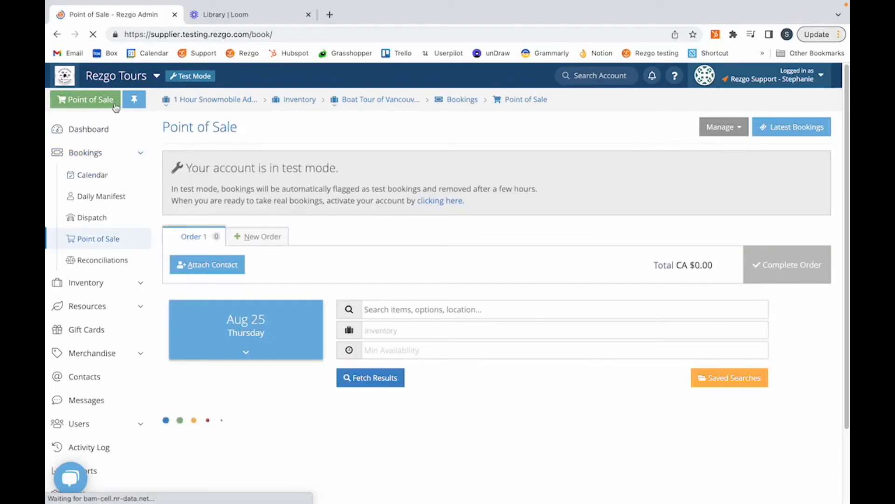
pyautogui.scroll(-2, 409, 315)
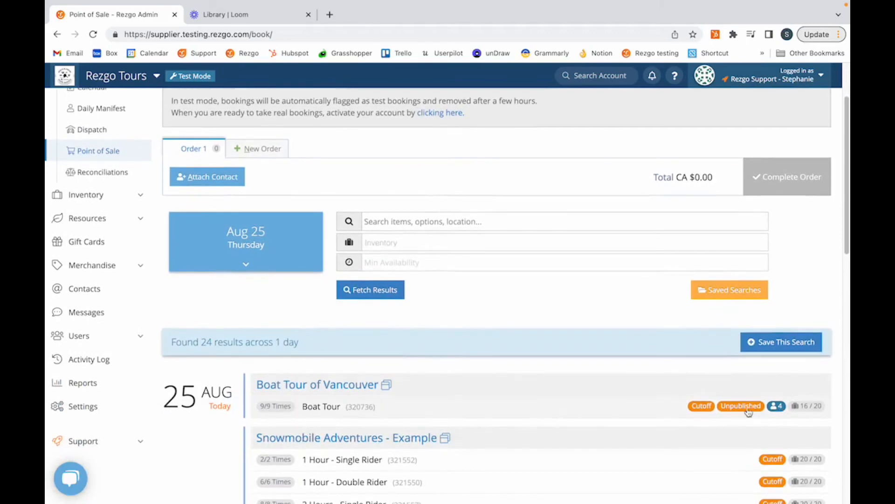
pyautogui.click(536, 408)
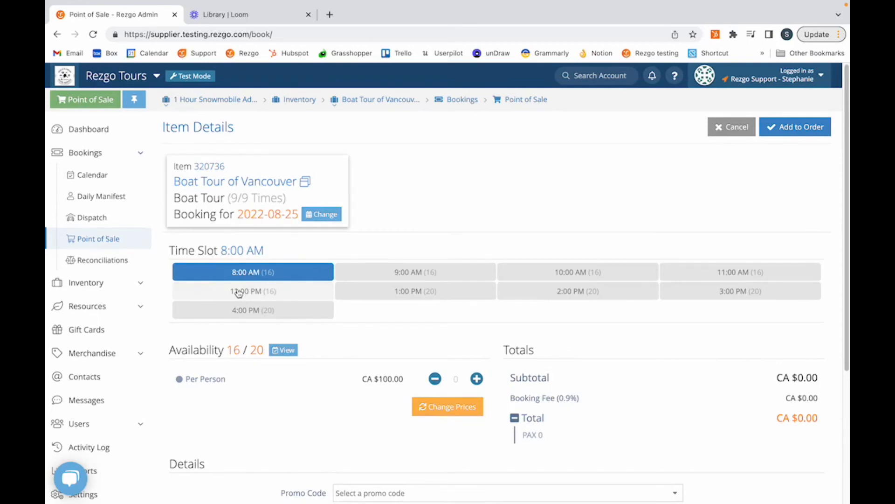
# Open the details of the Boat Tour of Vancouver booking and examine the resources it uses.
pyautogui.click(110, 176)
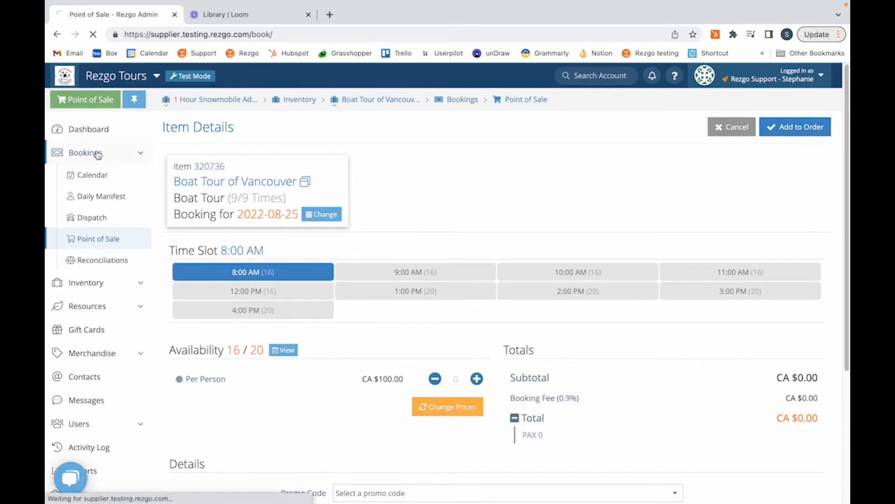
pyautogui.click(445, 321)
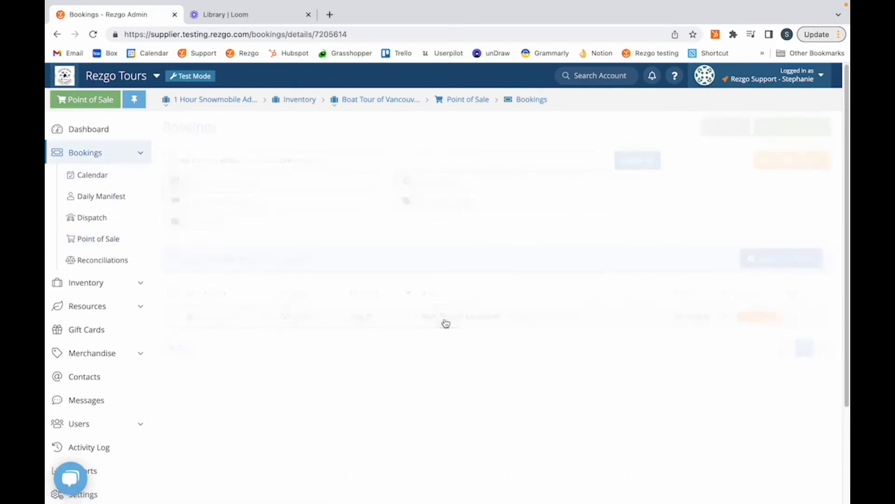
pyautogui.scroll(-4, 446, 321)
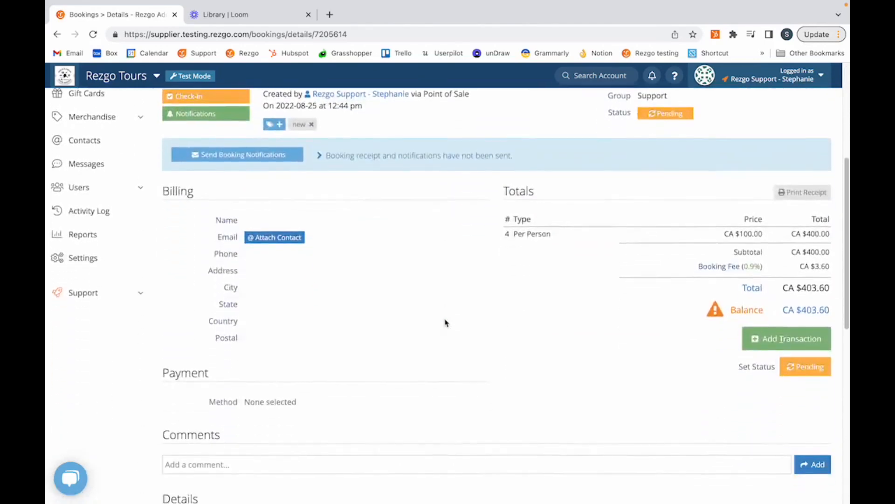
pyautogui.scroll(-6, 445, 322)
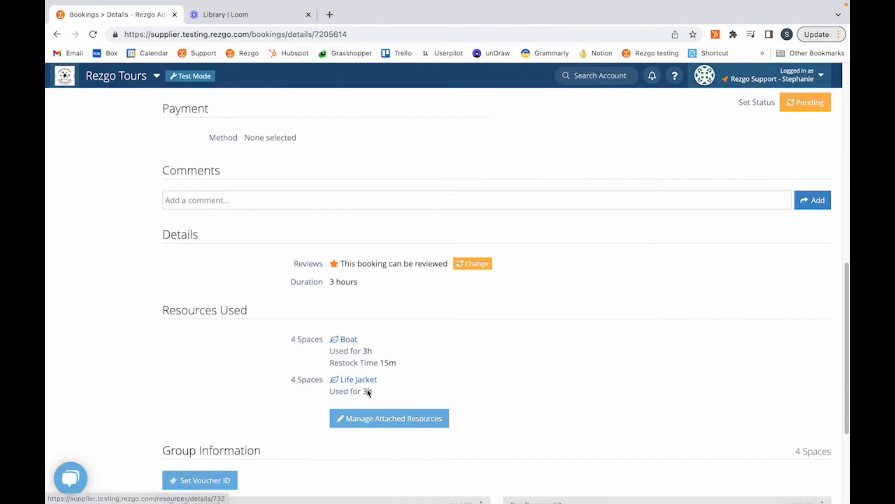
# Detach the Life Jacket resource from the booking, attach it again and raise its used quantity to 5.
pyautogui.click(374, 421)
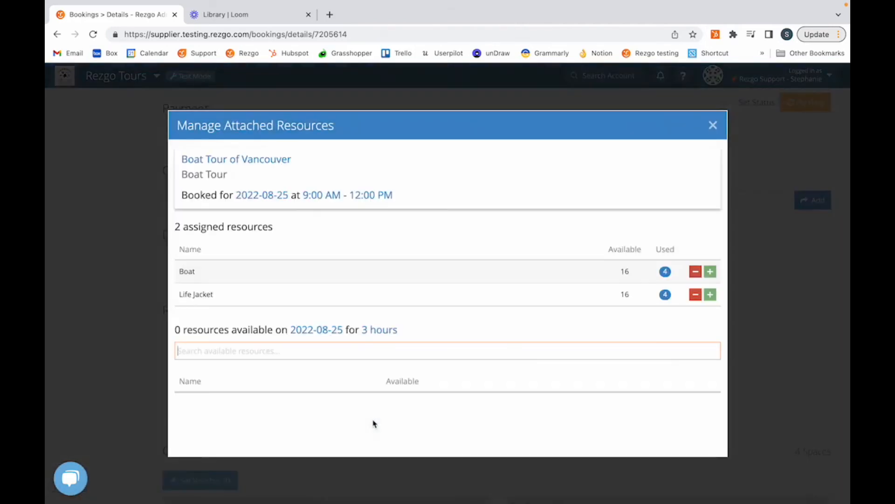
pyautogui.click(694, 294)
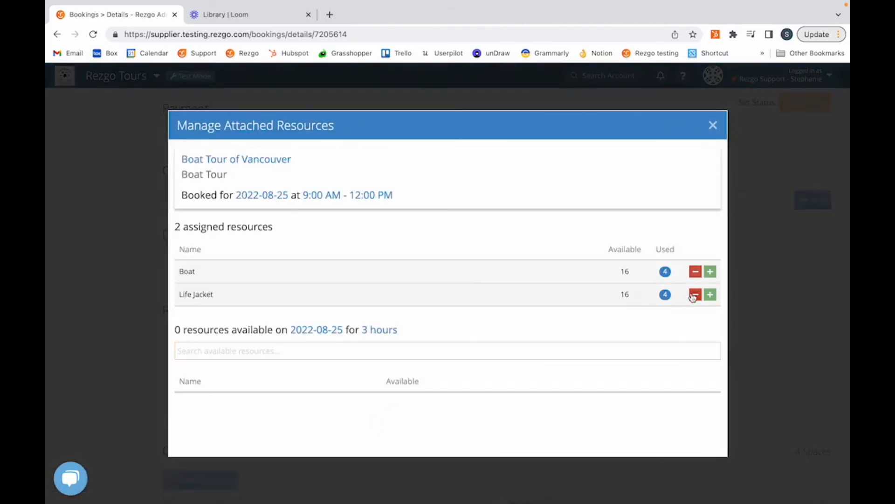
pyautogui.click(695, 295)
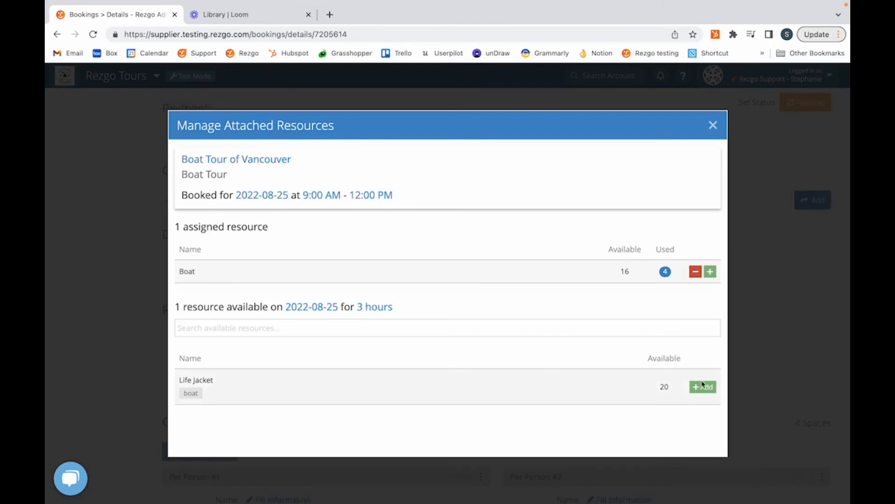
pyautogui.click(704, 388)
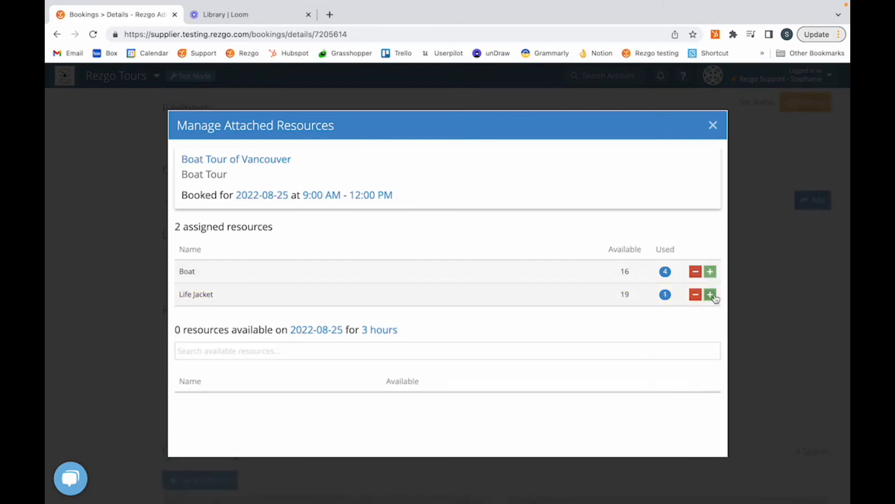
pyautogui.click(710, 294)
pyautogui.click(710, 294)
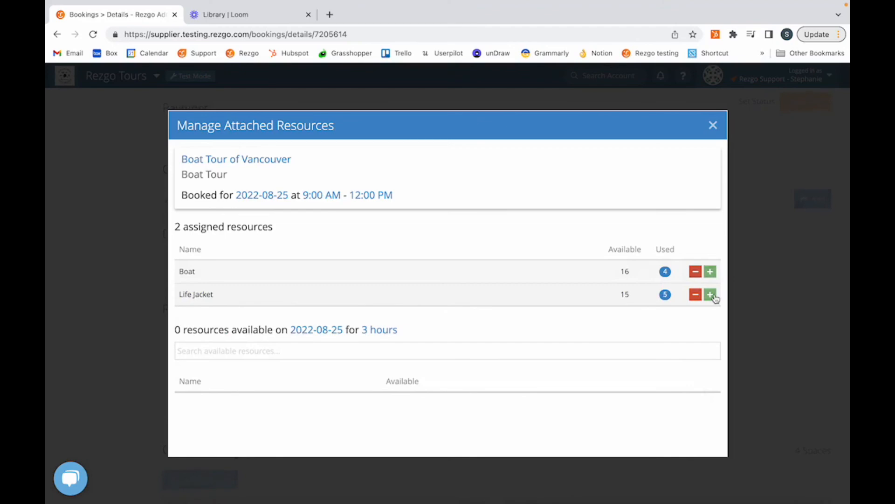
pyautogui.click(713, 125)
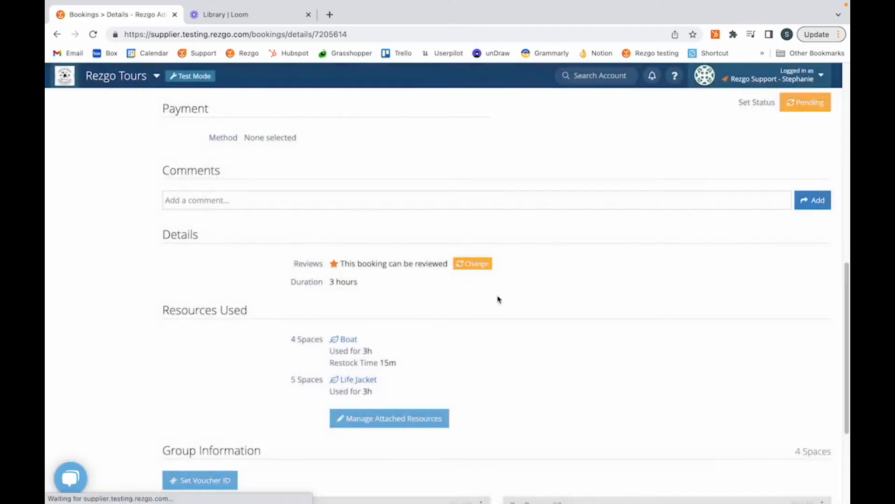
# In Dispatch, remove the Life Jacket resource from the 9:00 AM Boat Tour and reassign it with 4 spaces.
pyautogui.scroll(10, 443, 360)
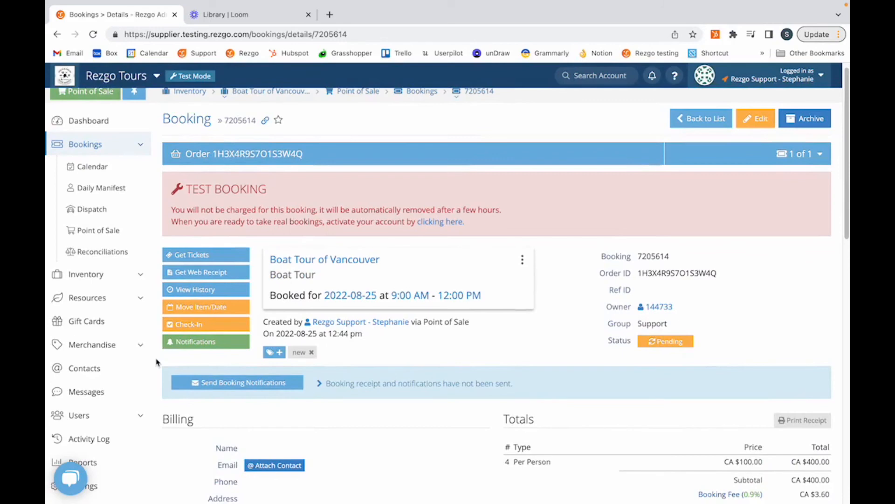
pyautogui.click(103, 211)
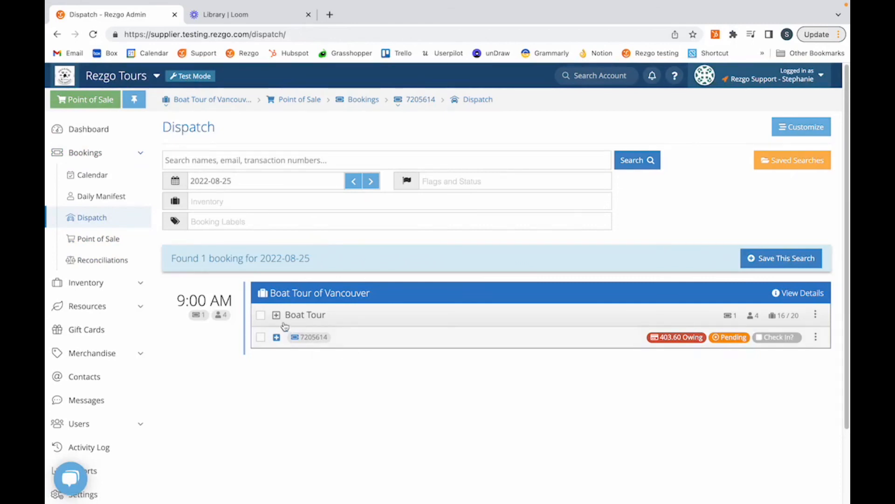
pyautogui.click(817, 317)
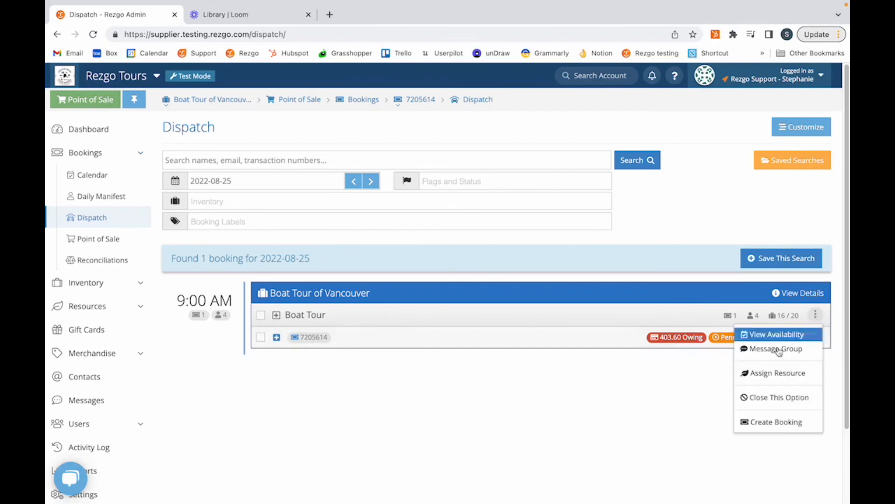
pyautogui.click(766, 371)
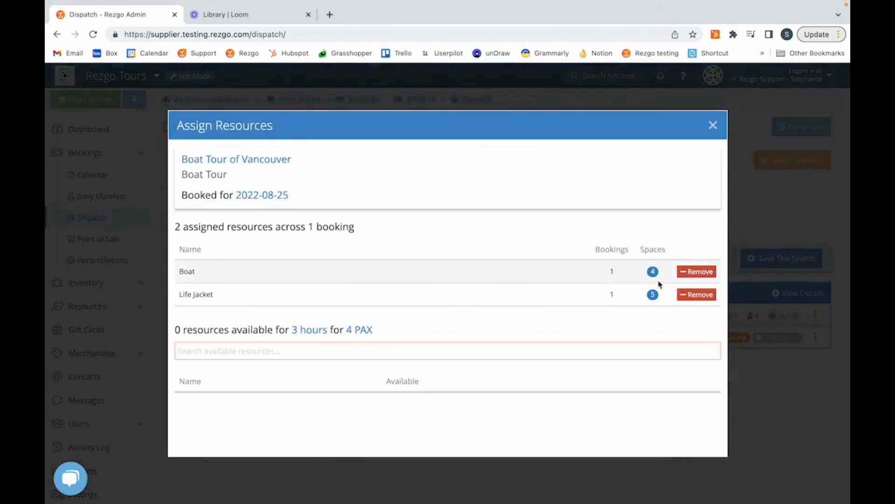
pyautogui.click(684, 294)
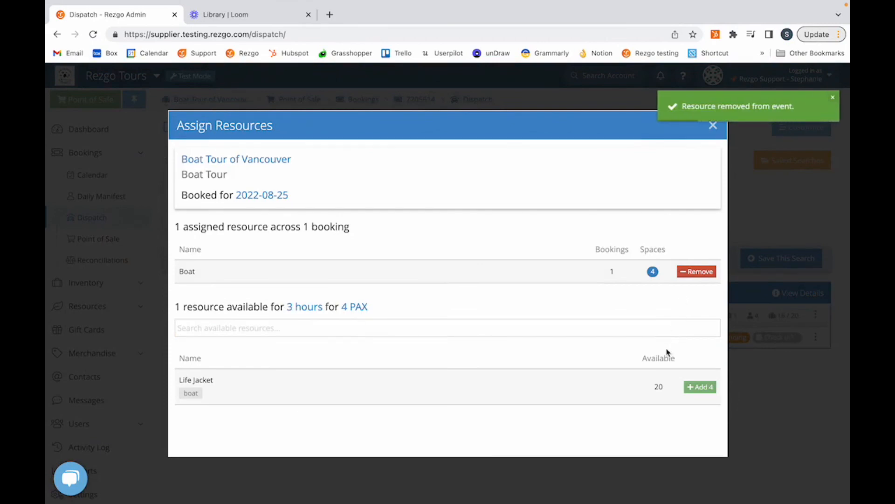
pyautogui.click(696, 386)
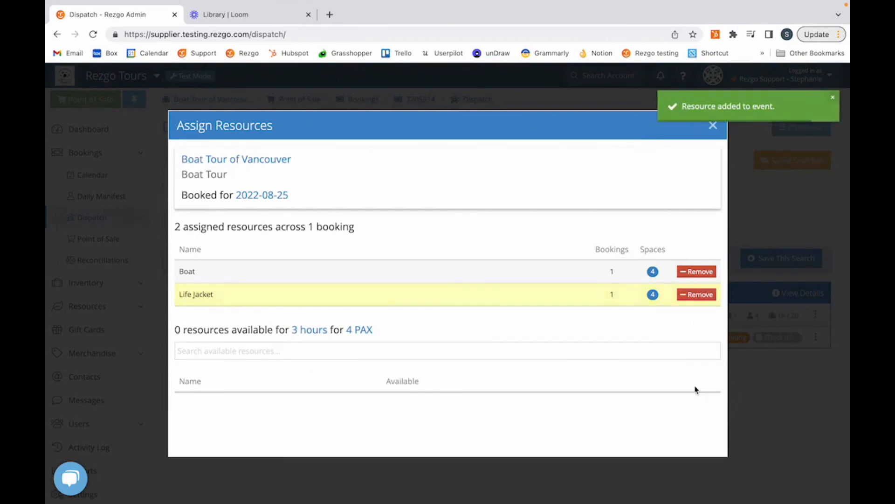
pyautogui.click(713, 125)
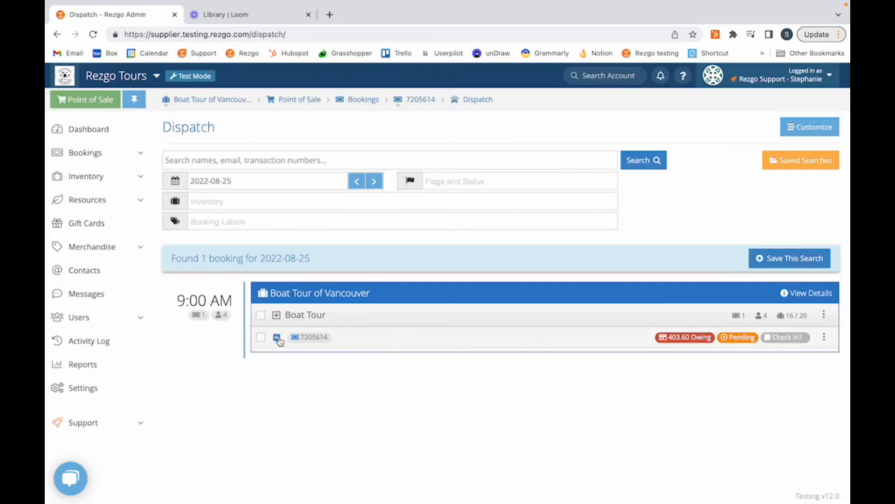
# Expand the Boat Tour booking in Dispatch to review its assigned resources.
pyautogui.click(276, 337)
pyautogui.scroll(-2, 400, 359)
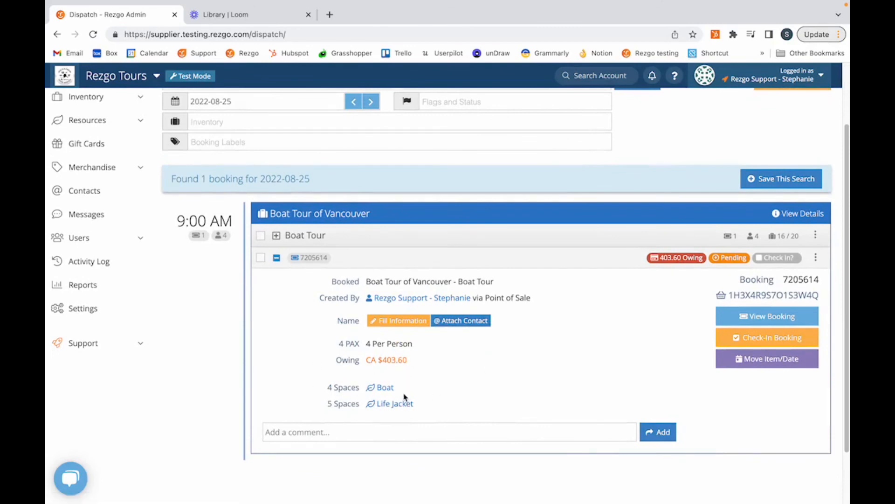
pyautogui.scroll(3, 176, 262)
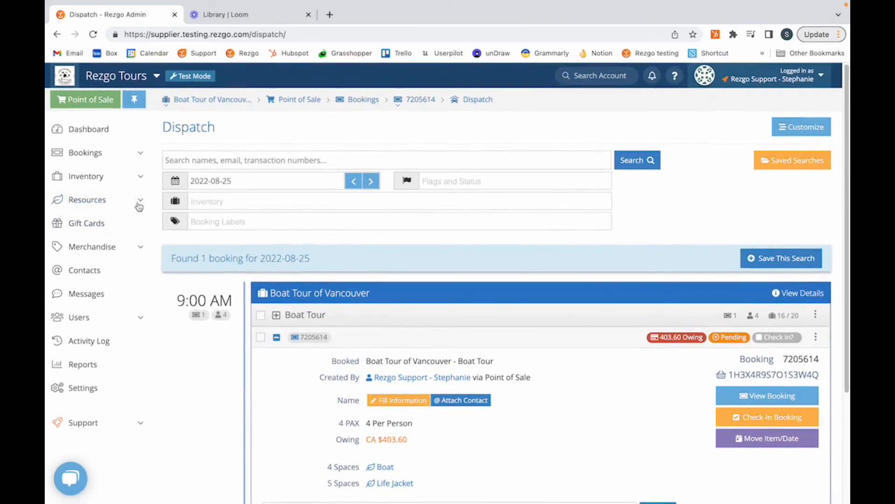
# Open the resource schedule and examine the resource usage shown in the August 2022 month view.
pyautogui.click(139, 205)
pyautogui.click(114, 223)
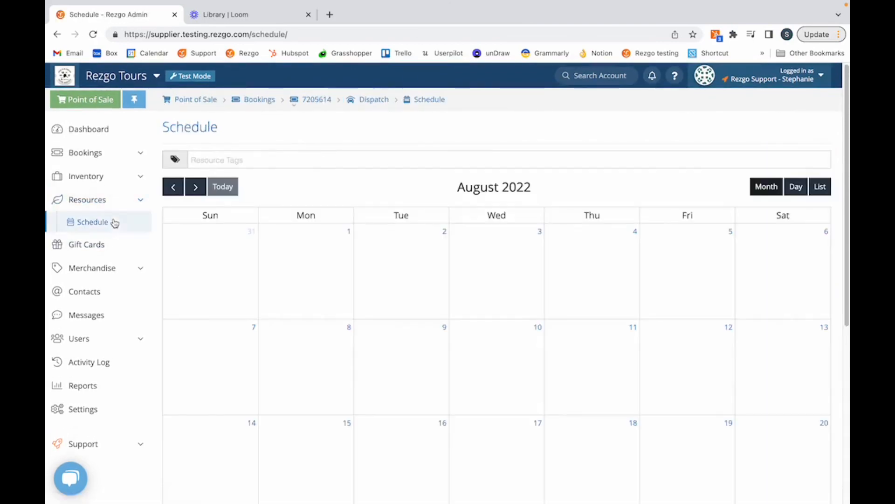
pyautogui.scroll(-5, 446, 209)
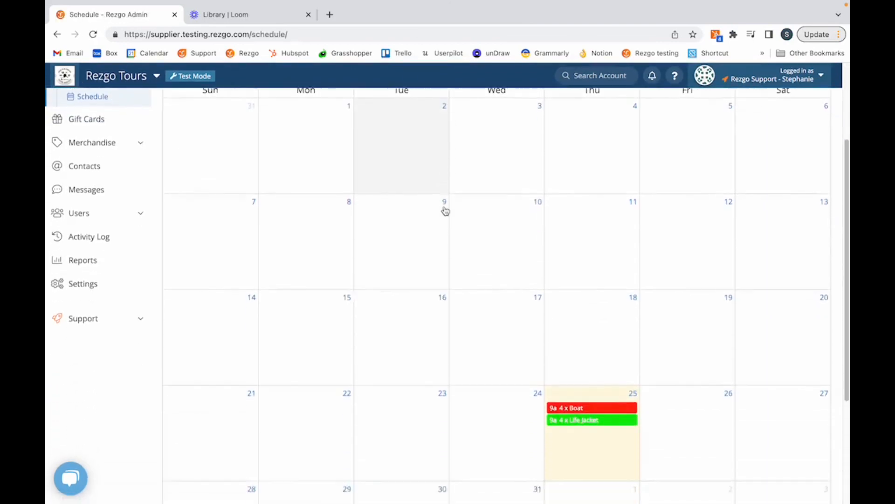
pyautogui.scroll(-2, 445, 211)
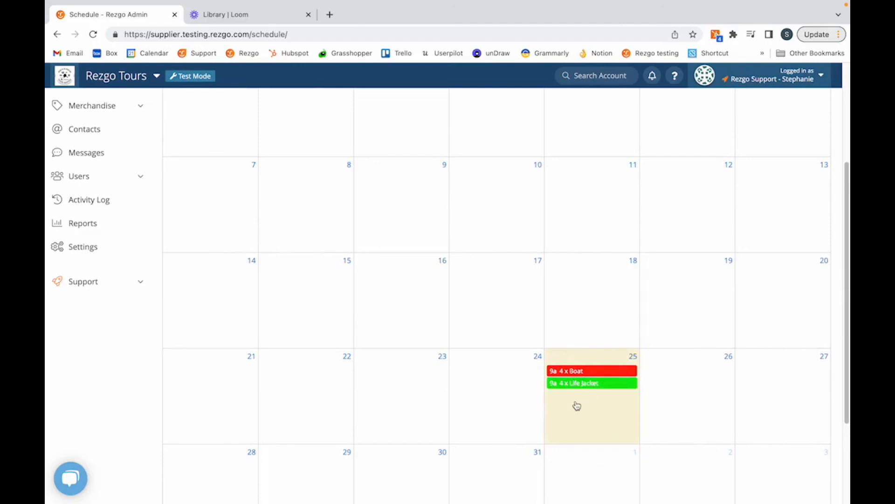
pyautogui.scroll(5, 577, 406)
pyautogui.scroll(-2, 577, 405)
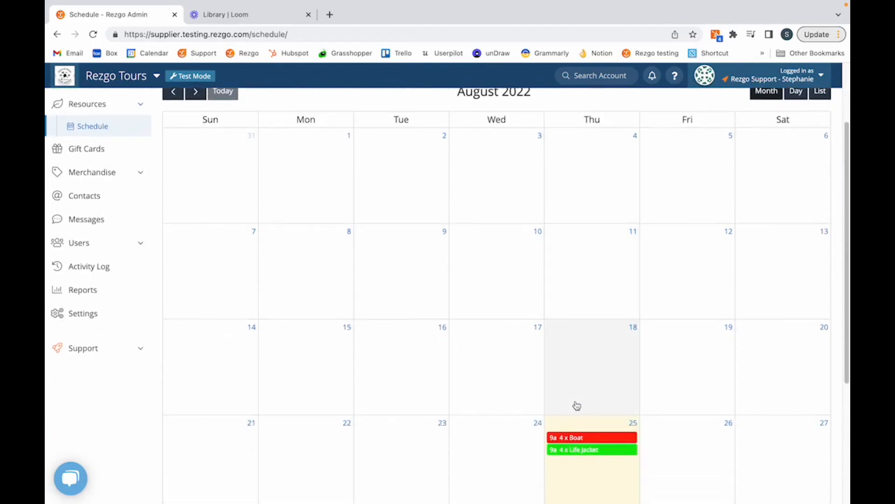
pyautogui.scroll(3, 576, 405)
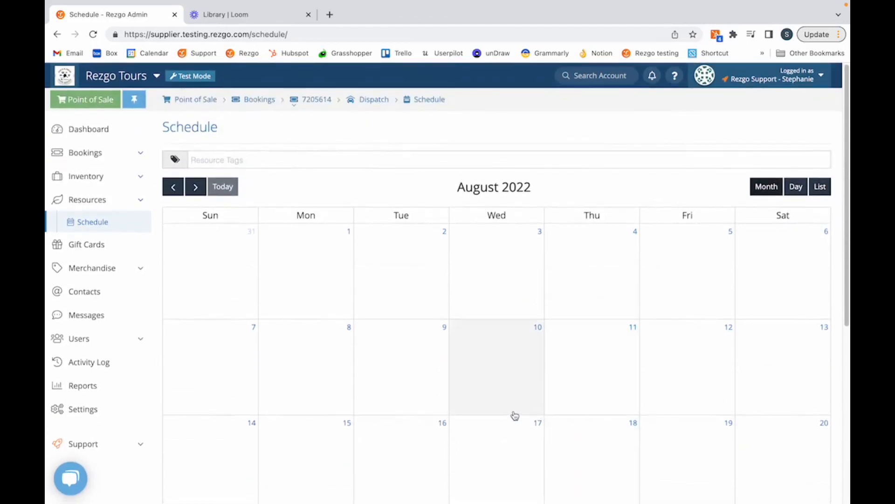